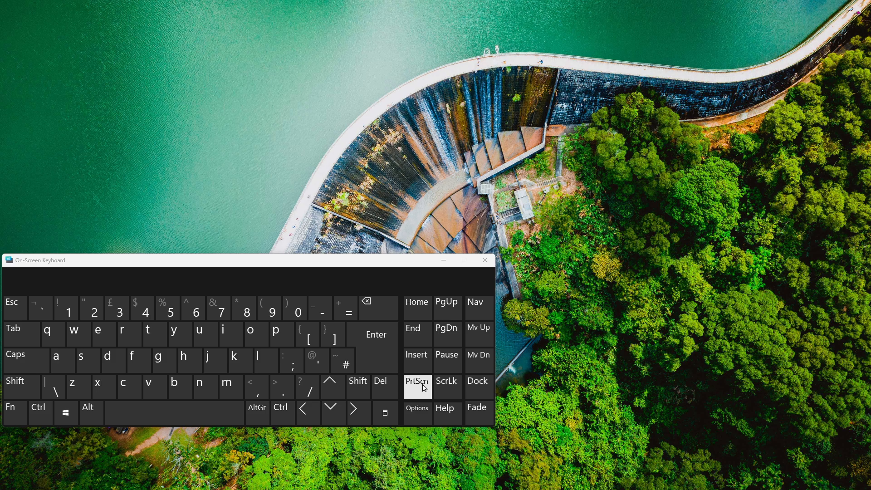
Launch the snipping overlay, set the snip shape to Rectangle and capture a rectangular area of the dam and forest wallpaper.
click(425, 388)
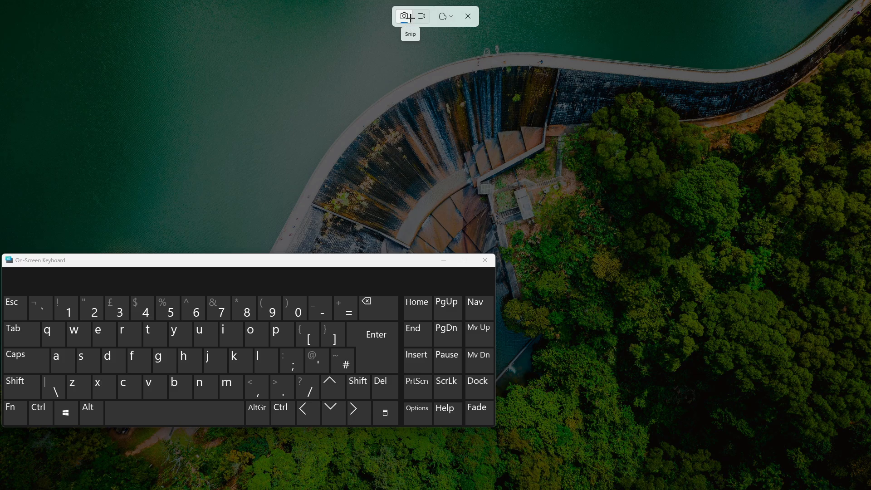
click(421, 18)
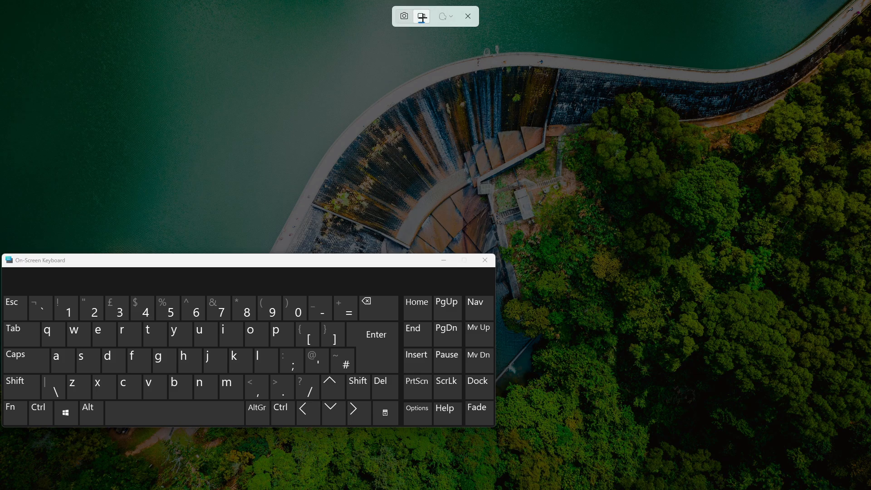
click(402, 19)
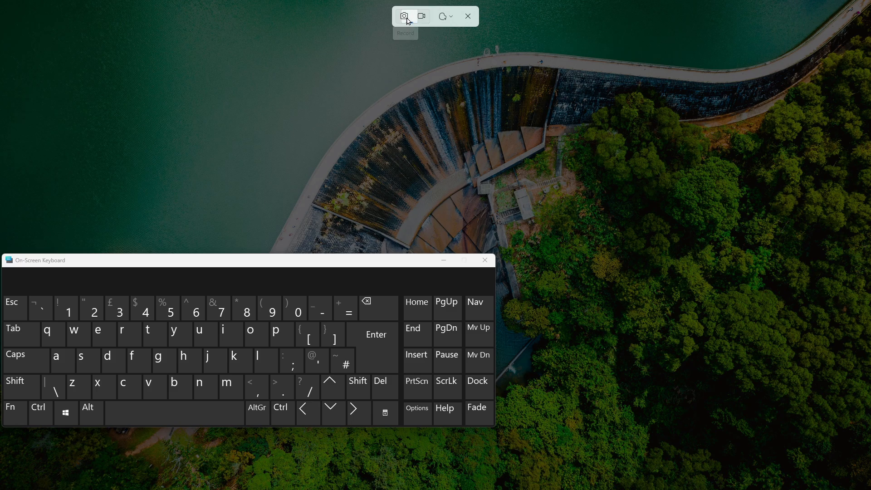
click(444, 17)
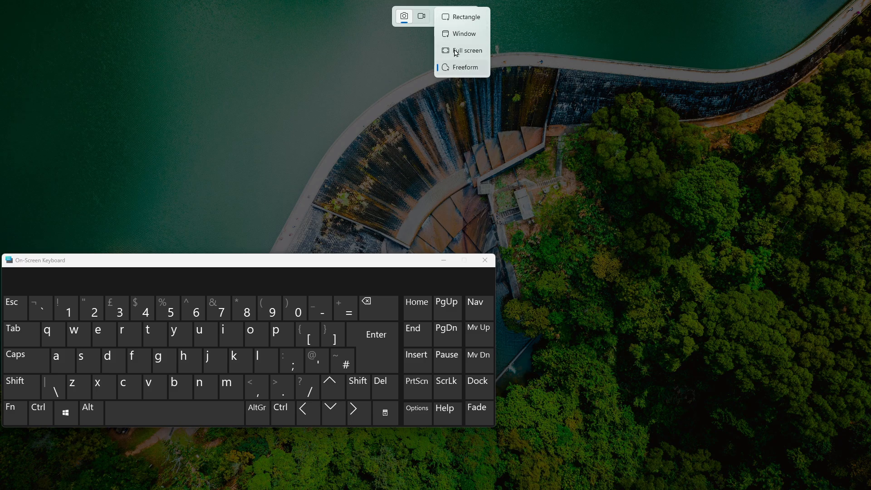
click(448, 21)
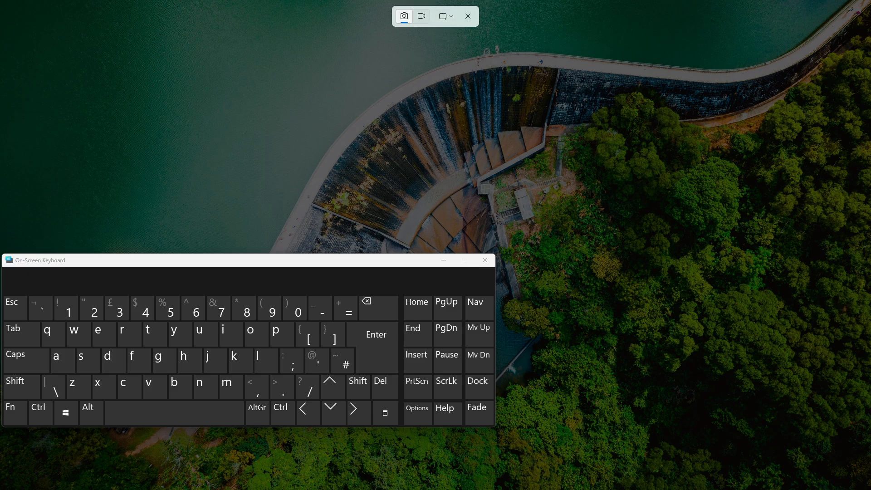
drag(312, 44, 848, 248)
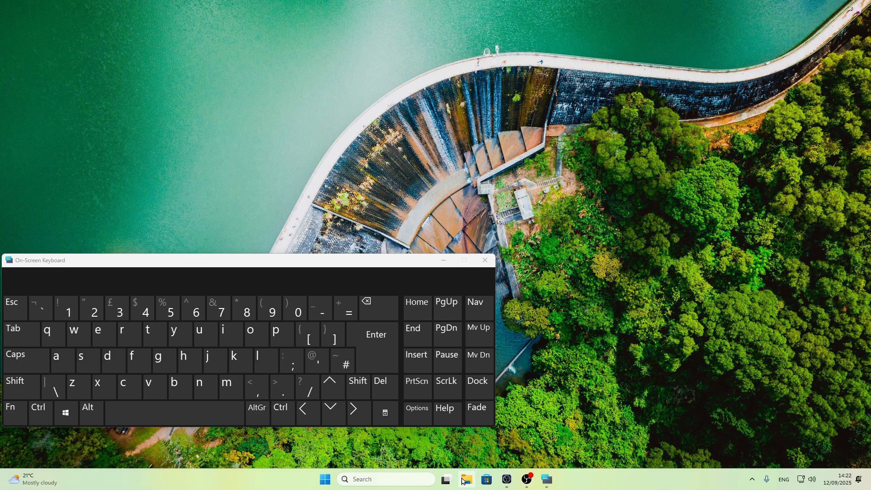
Open the Screenshots folder inside Pictures and delete all screenshots except Screenshot 2025-09-12 134645.png.
click(467, 484)
click(69, 183)
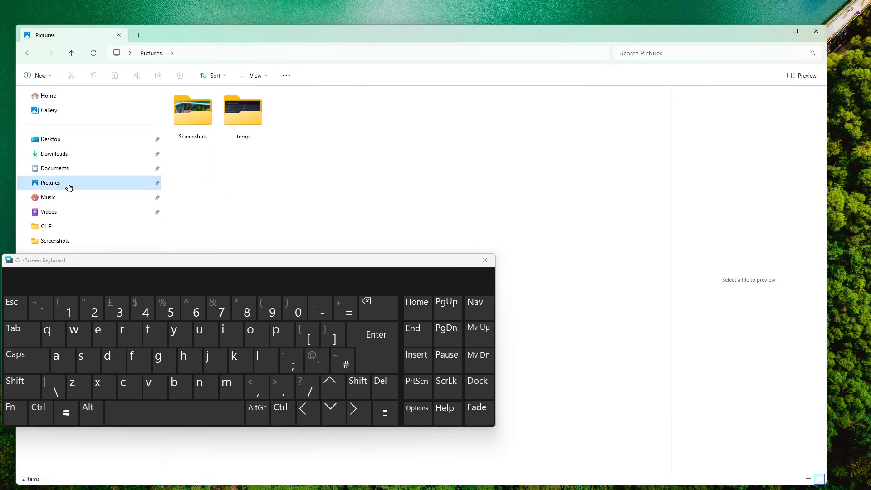
double_click(191, 132)
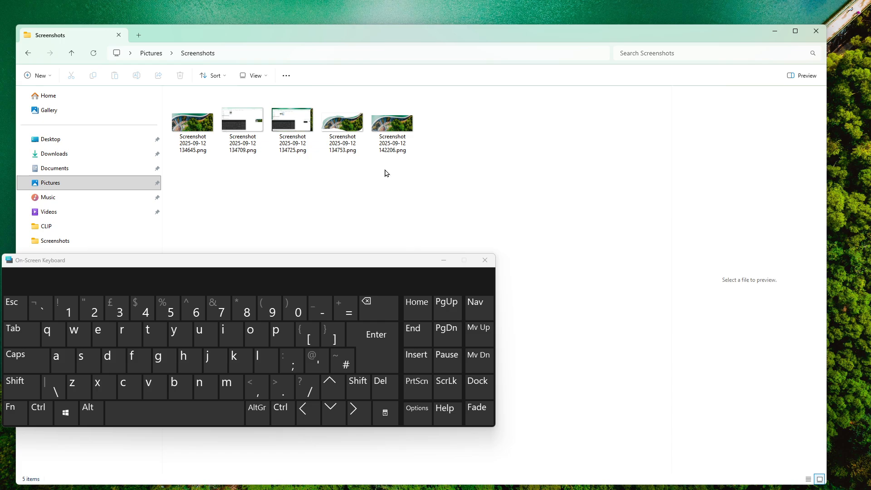
drag(493, 181, 254, 114)
key(Delete)
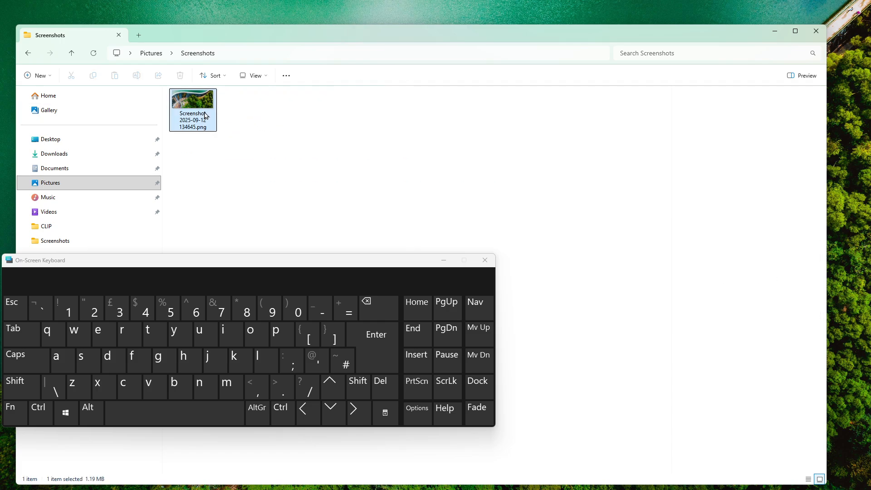
Open the remaining rectangular screenshot in the image viewer to check it, and close it.
key(Return)
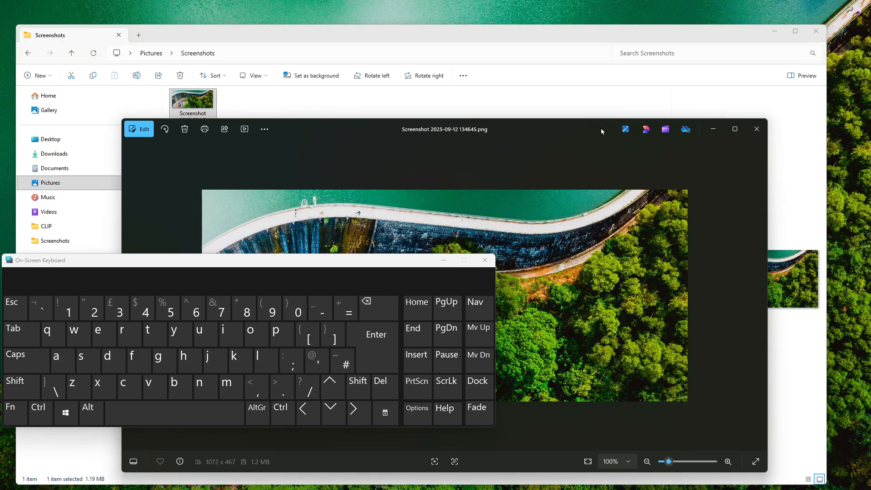
drag(602, 131, 655, 39)
click(808, 31)
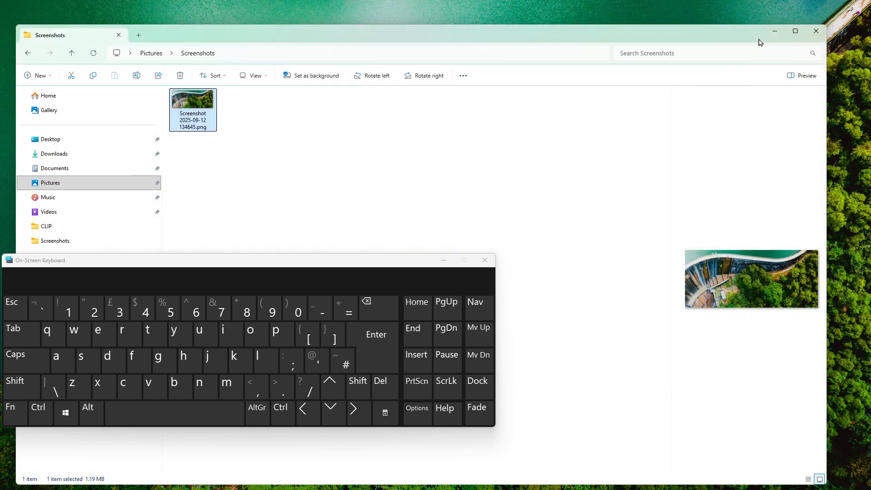
Move the Screenshots folder window down and capture it with a Window snip.
drag(760, 39, 753, 73)
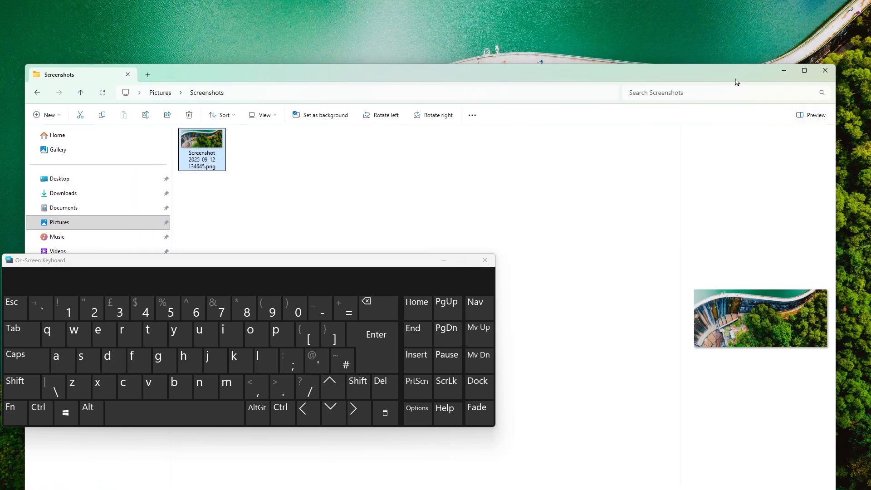
key(super+shift+s)
click(451, 17)
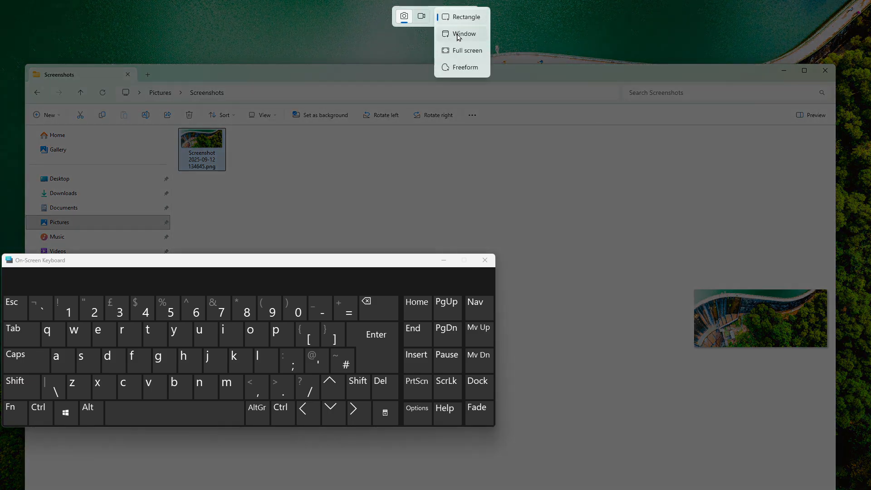
click(465, 40)
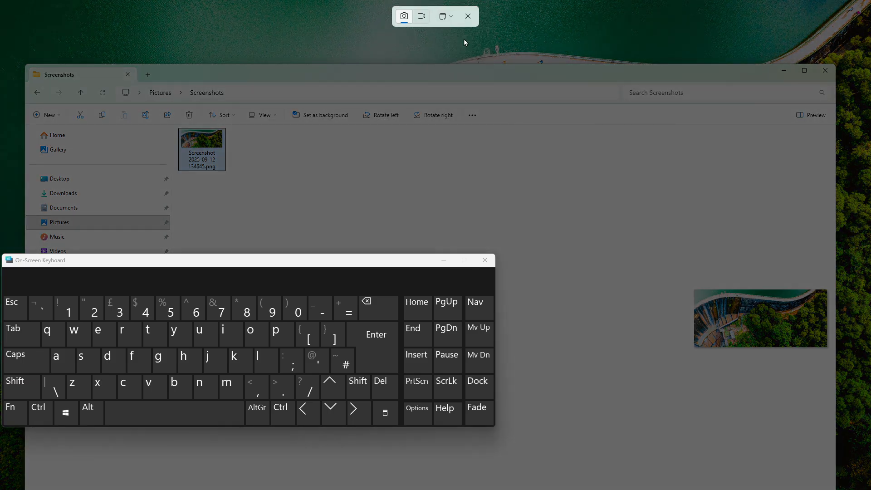
click(520, 76)
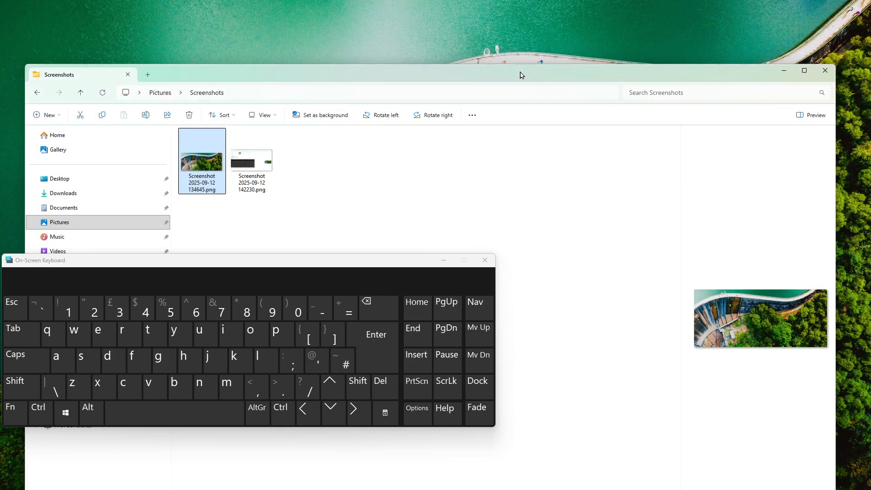
View the newly captured window screenshot in the image viewer and put the viewer away.
double_click(252, 163)
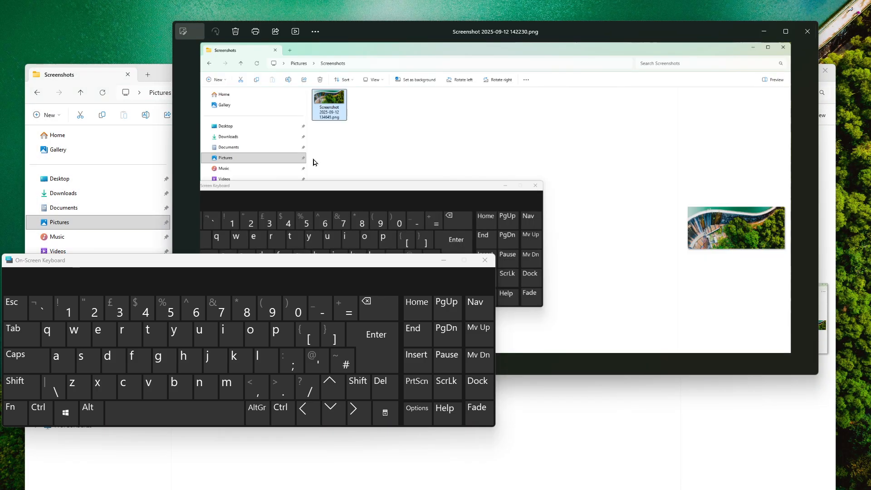
drag(533, 40, 588, 24)
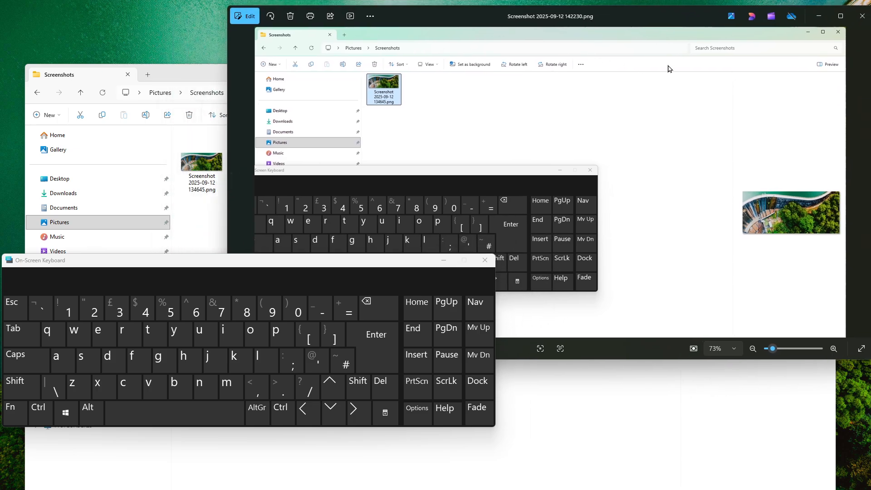
click(819, 21)
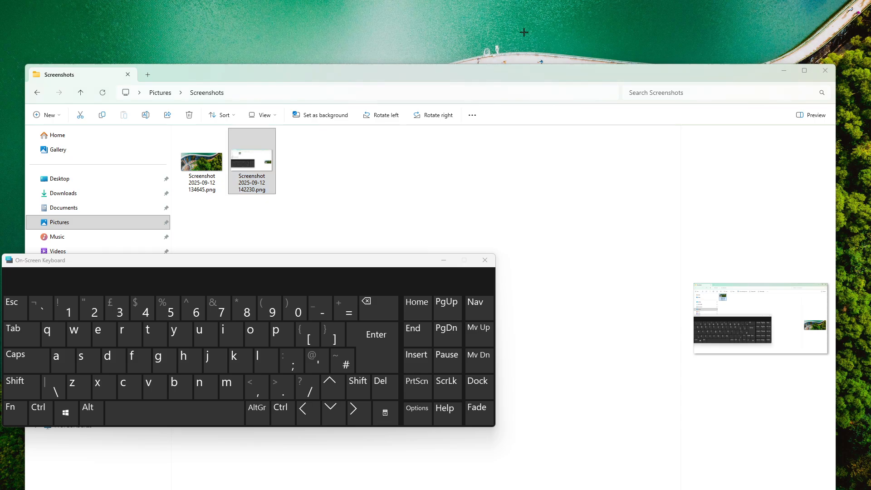
Capture the entire display with a Full screen snip.
key(super+shift+s)
click(447, 12)
click(464, 51)
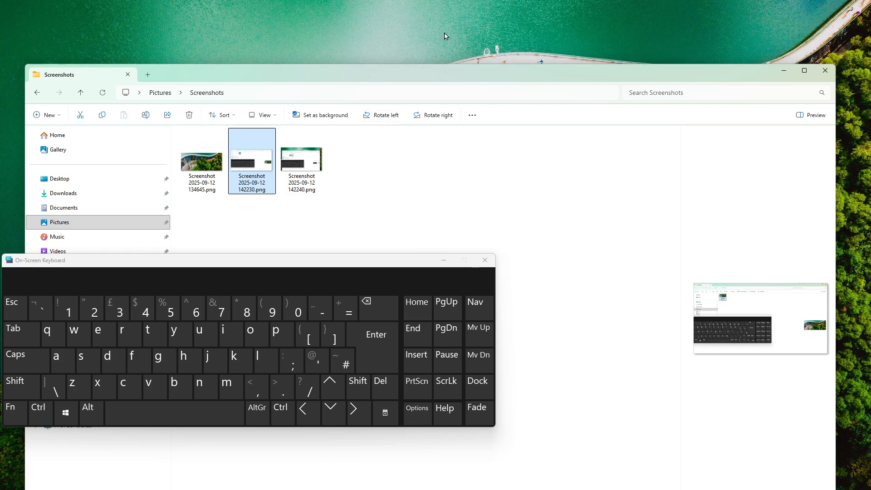
View the full-screen screenshot, moving the on-screen keyboard out of its way, and put the viewer away.
double_click(301, 160)
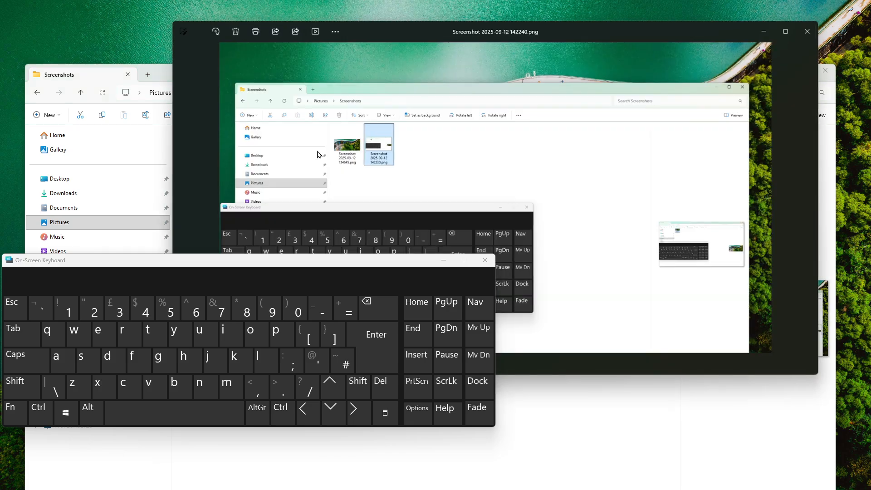
drag(383, 268, 247, 352)
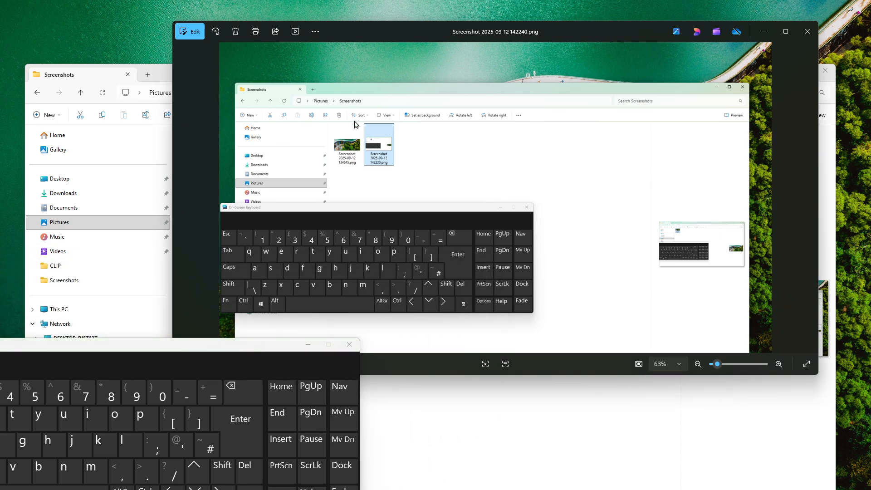
click(767, 32)
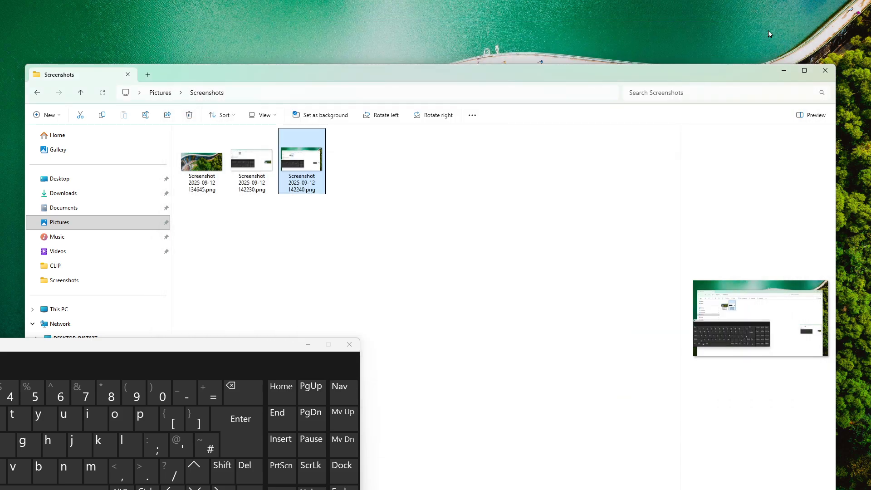
Capture a roughly circular area in the empty part of the Screenshots folder window with a Freeform snip.
key(super+shift+s)
click(448, 16)
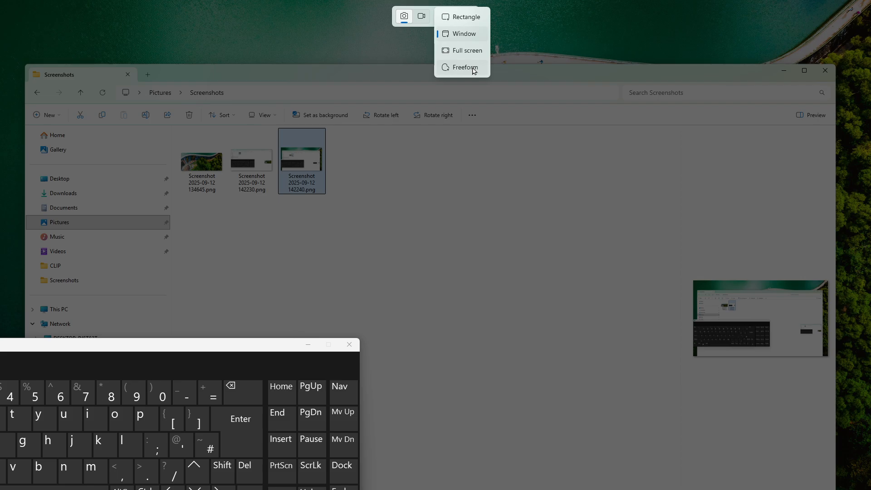
click(473, 69)
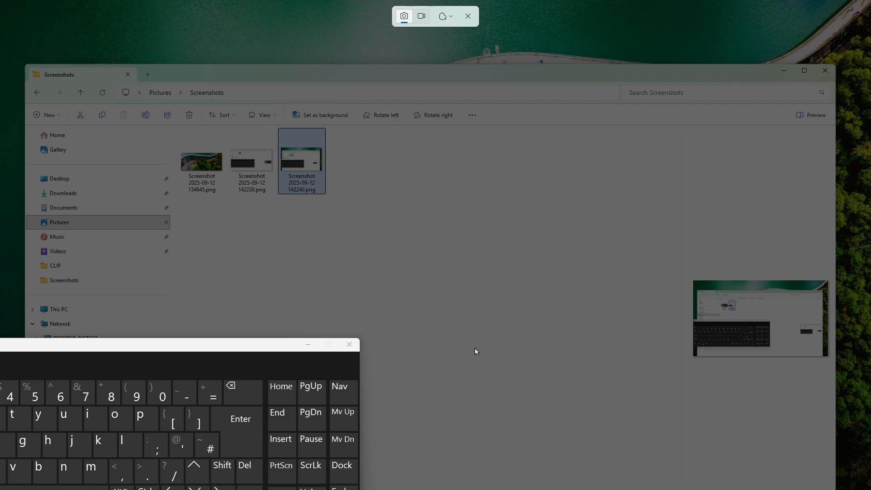
mouse_move(542, 309)
mouse_down()
mouse_move(568, 214)
mouse_move(447, 146)
mouse_move(353, 233)
mouse_move(369, 347)
mouse_move(444, 361)
mouse_up()
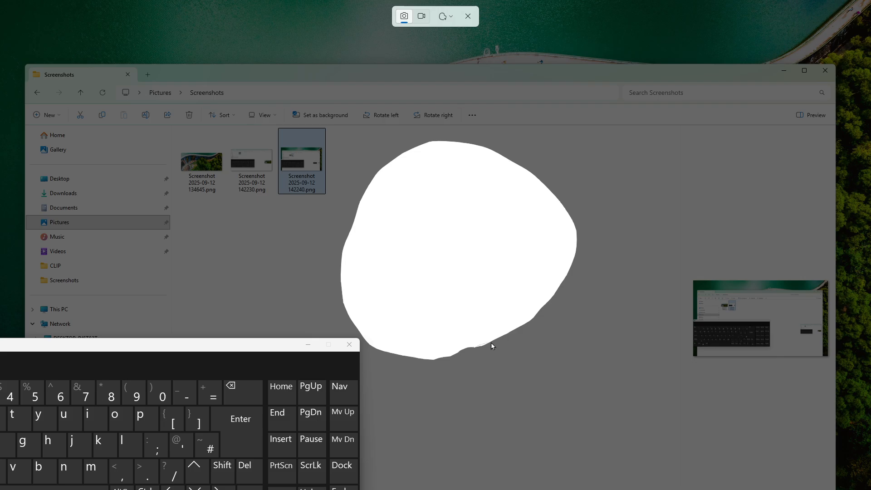
drag(492, 343, 491, 344)
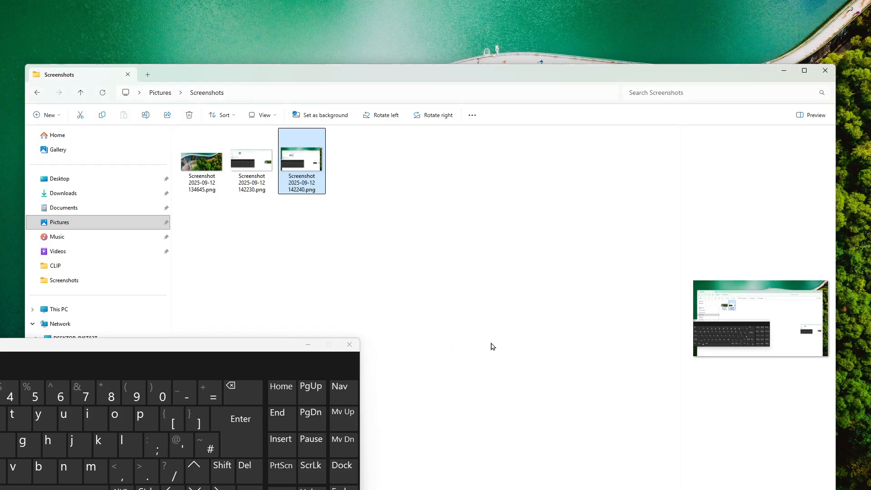
Open the new freeform screenshot in the image viewer to check its shape, and close it.
key(Right)
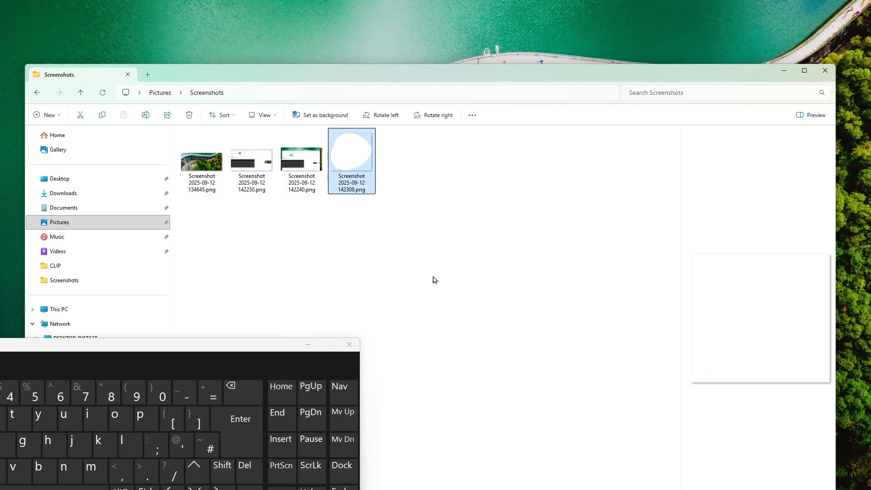
double_click(363, 167)
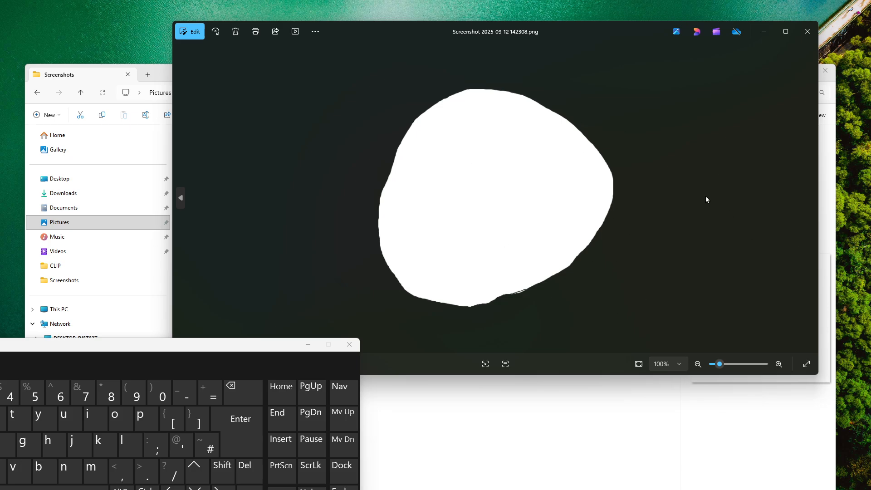
click(808, 32)
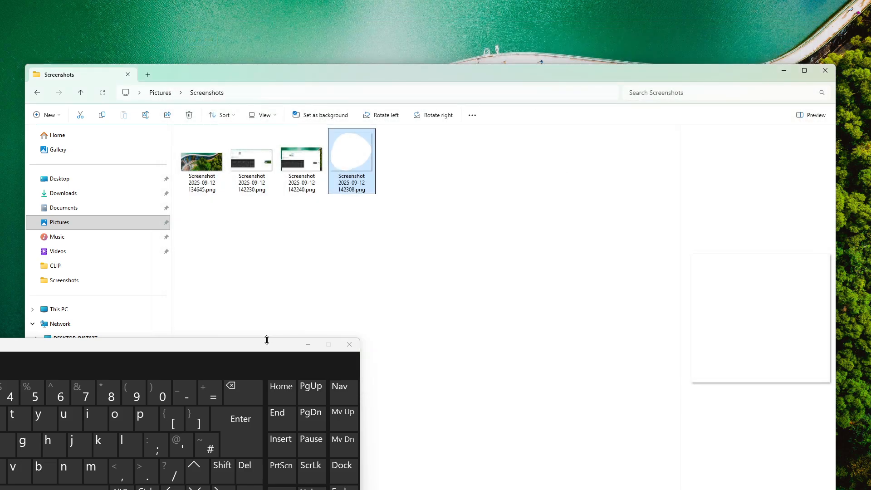
Reposition the on-screen keyboard, clear the file selection and set the snip shape back to Rectangle.
drag(267, 340, 288, 318)
click(376, 278)
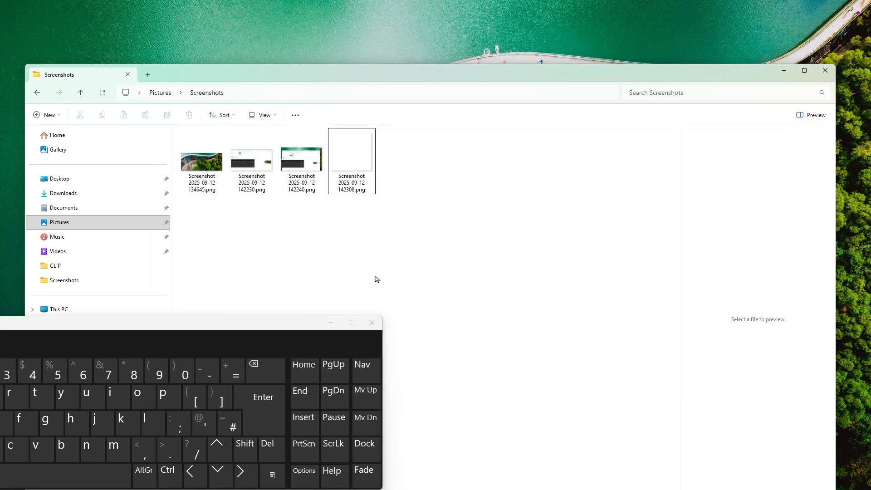
key(super+shift+s)
click(444, 16)
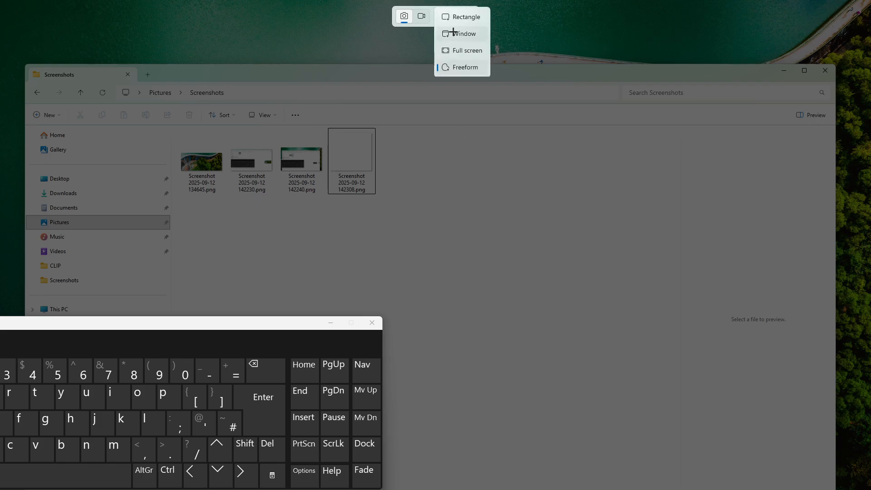
click(450, 17)
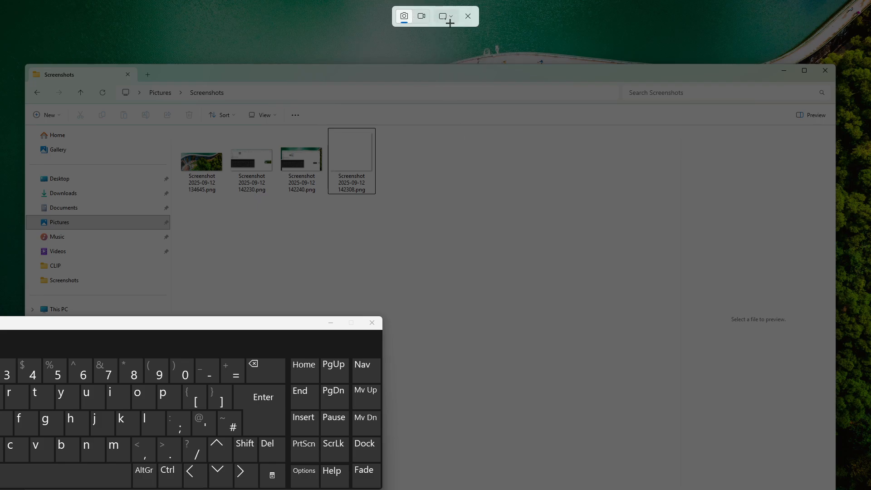
click(449, 23)
click(448, 22)
click(425, 17)
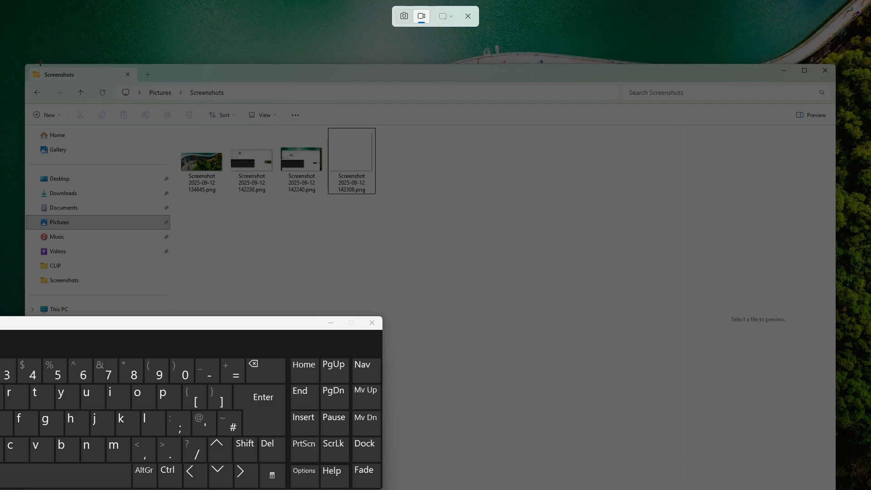
drag(70, 29, 812, 404)
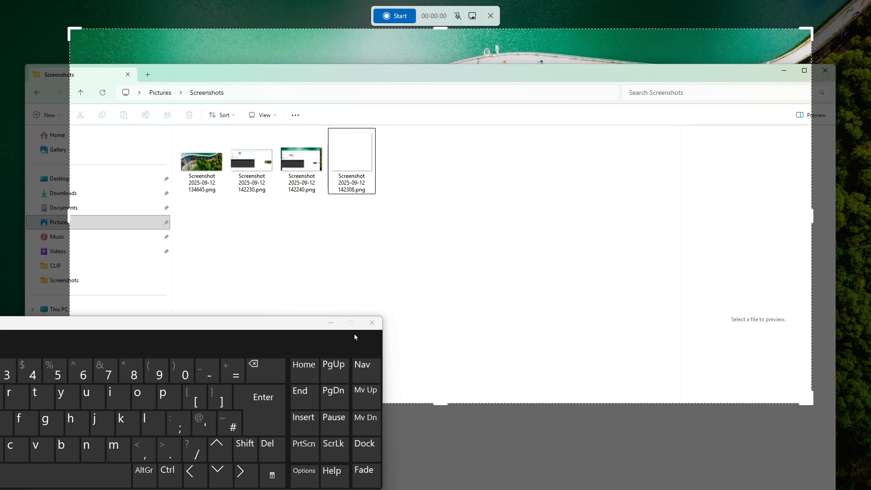
click(330, 324)
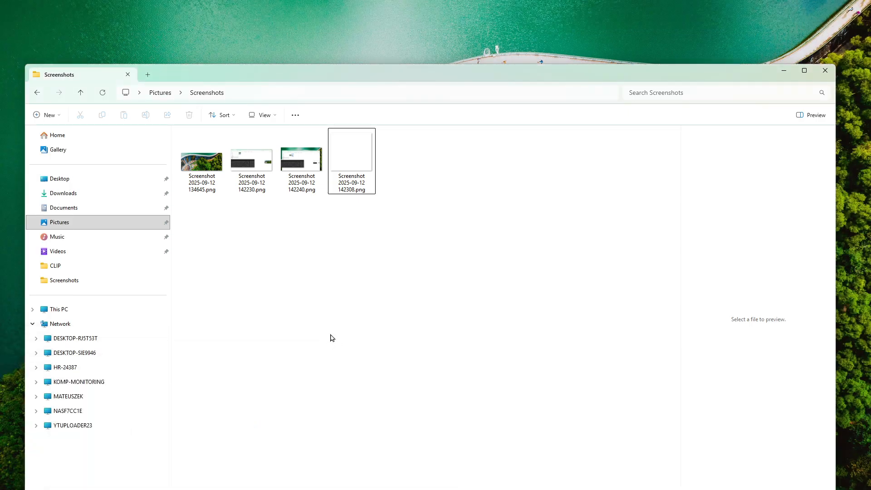
key(alt+Tab)
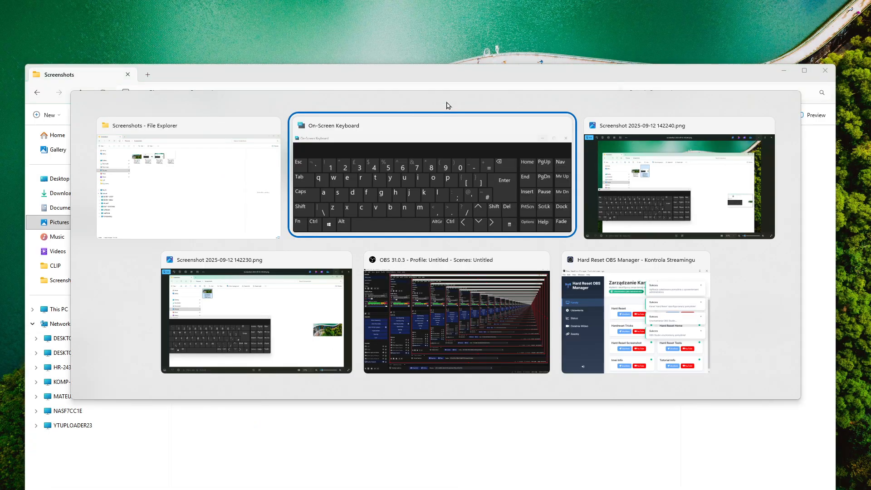
click(467, 203)
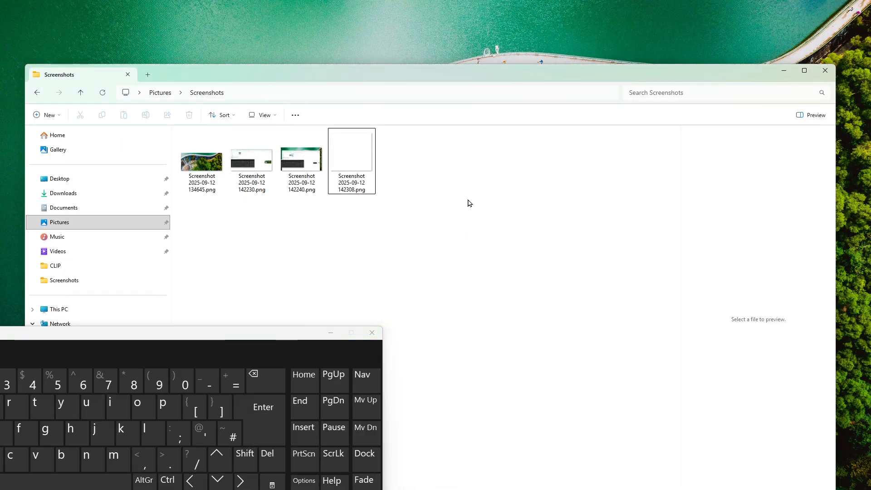
Clear the folder window and on-screen keyboard off the desktop, and outline a screen recording area of about 1384 x 849 pixels.
click(790, 71)
click(536, 480)
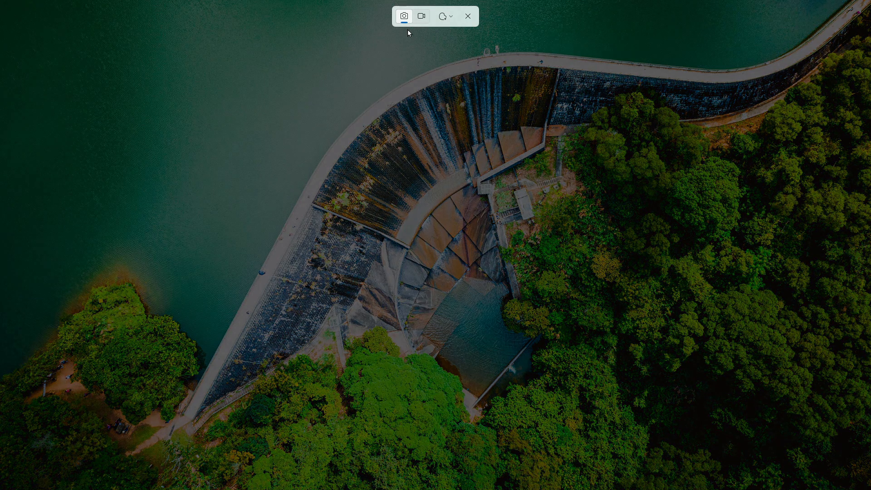
click(445, 15)
click(421, 17)
drag(117, 29, 750, 418)
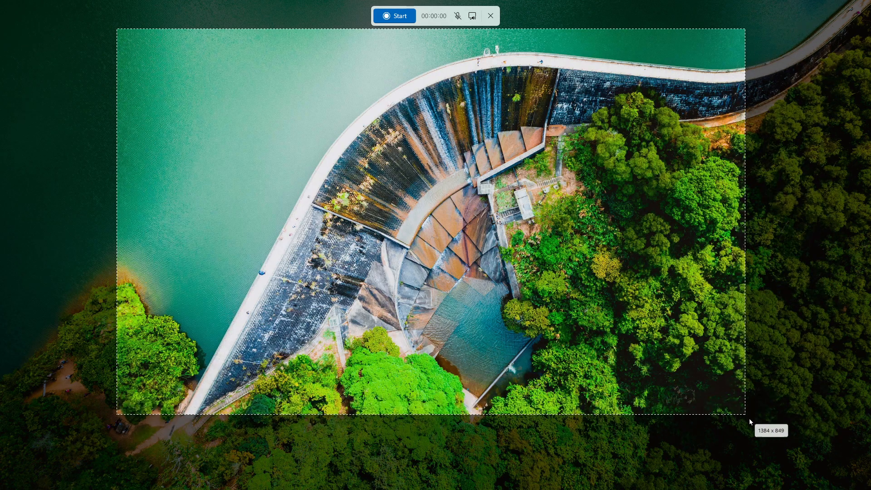
Move, redraw and stretch the recording area until it covers most of the desktop, about 1698 x 944 pixels.
drag(422, 250, 429, 279)
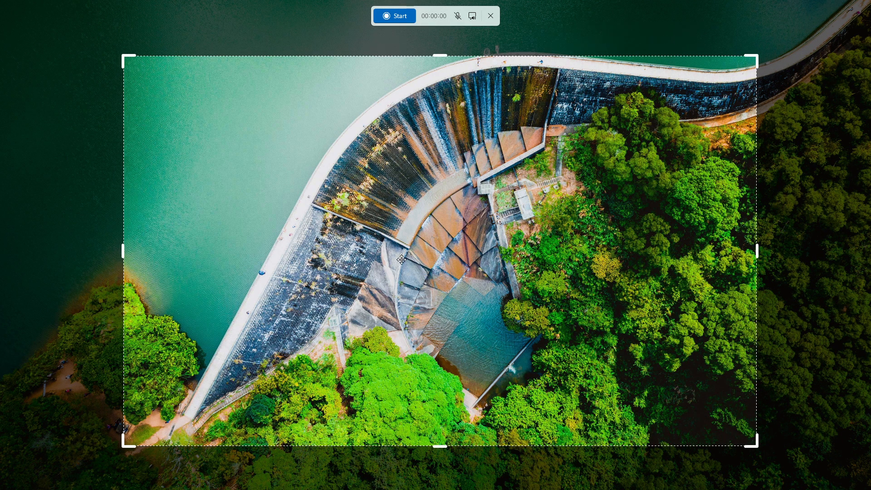
click(441, 58)
drag(82, 67, 826, 394)
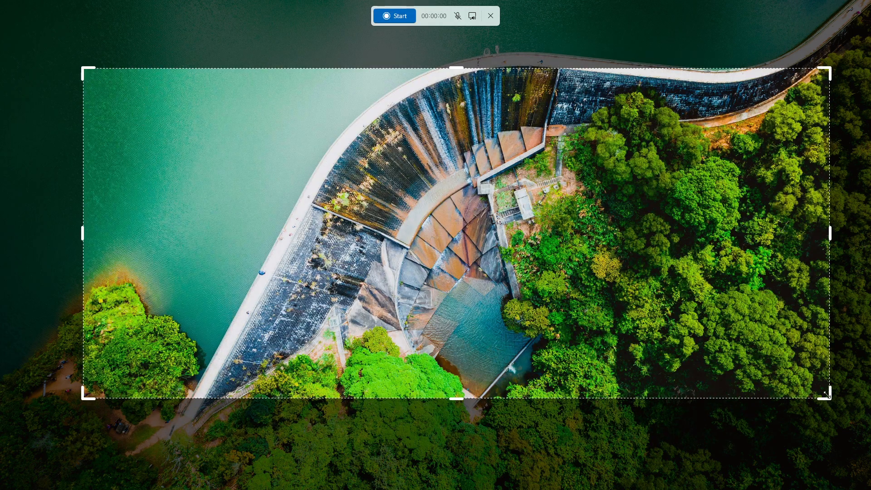
drag(831, 67, 823, 45)
drag(819, 397, 825, 469)
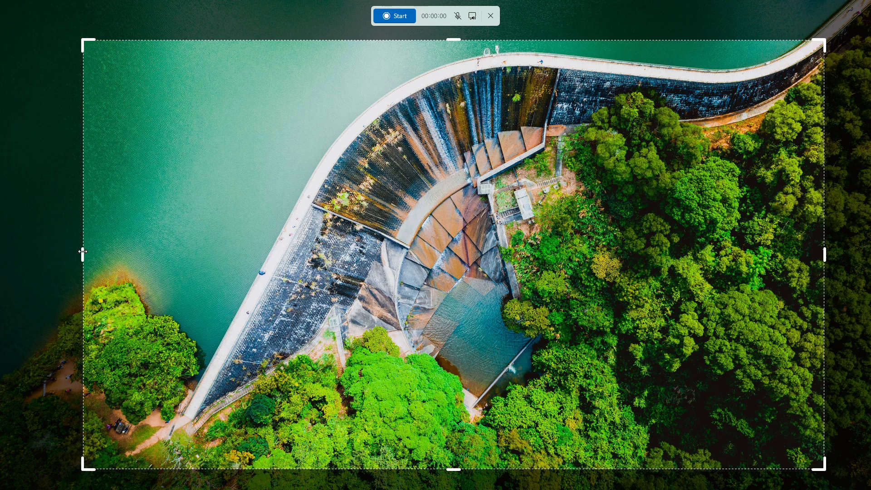
drag(83, 251, 53, 254)
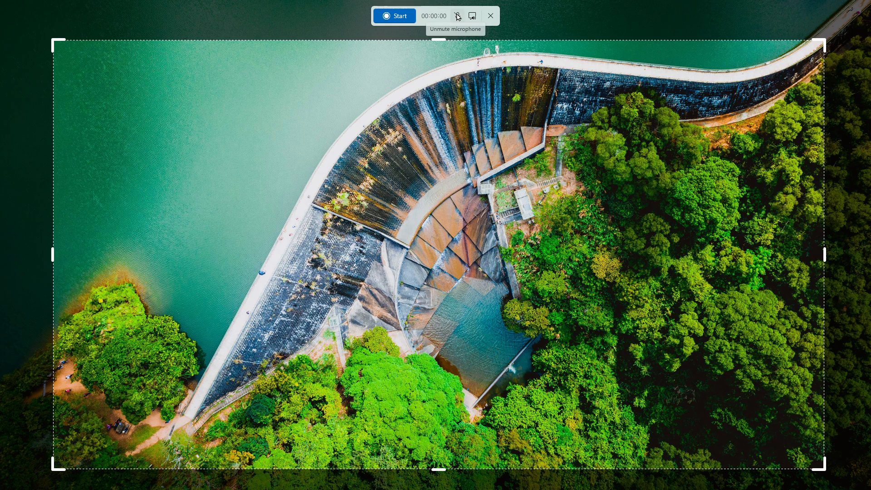
Check the system audio option, record the outlined desktop area for about 20 seconds, and stop the recording.
click(474, 19)
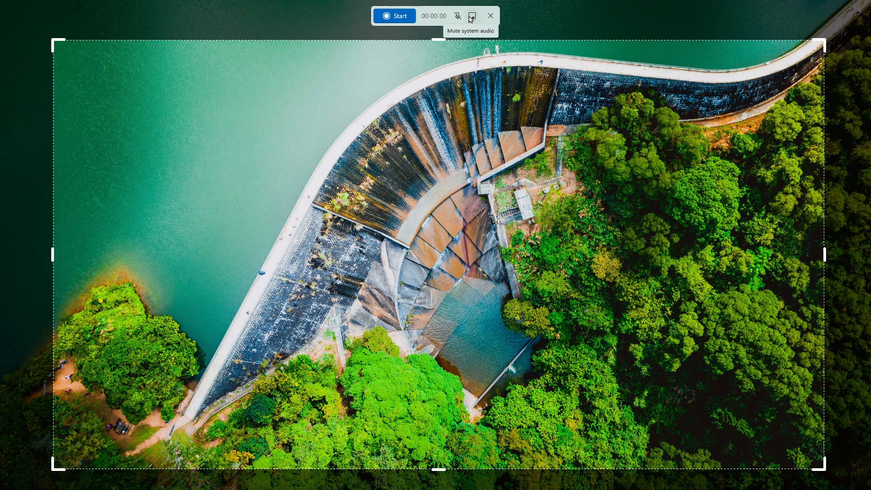
click(406, 18)
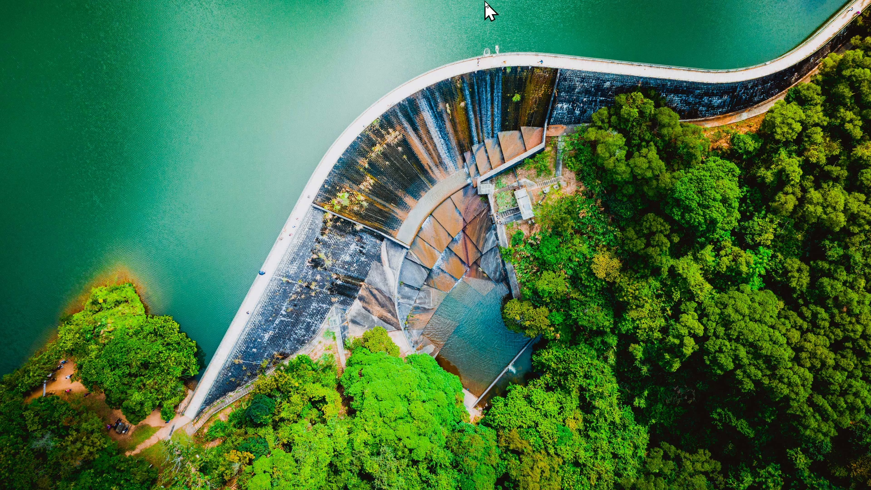
click(406, 25)
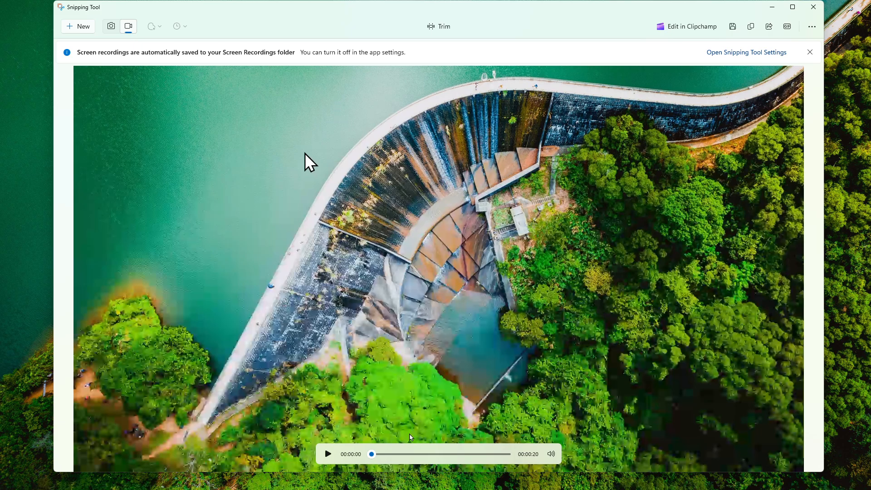
Reposition the Snipping Tool window, play the new recording and skip to its end.
drag(574, 3, 536, 13)
click(311, 465)
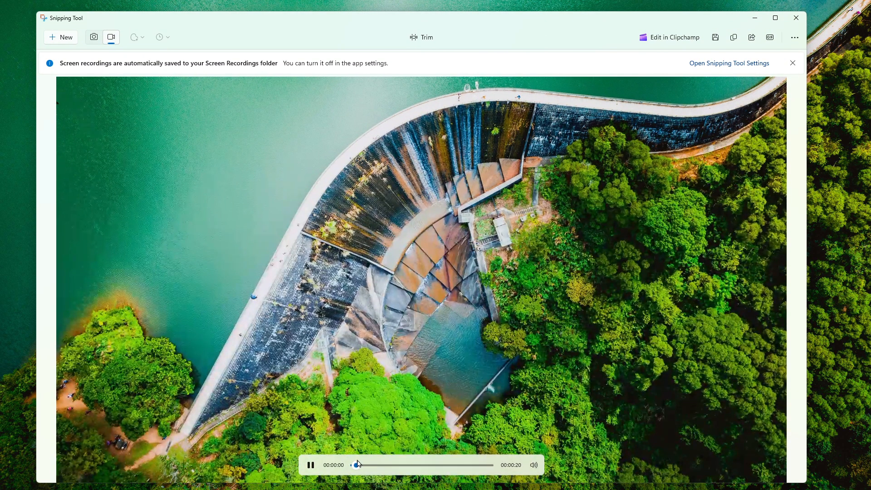
drag(358, 465, 492, 467)
View the recording's Trim mode, applying it at full length, and look at the Save As dialog without saving.
click(426, 37)
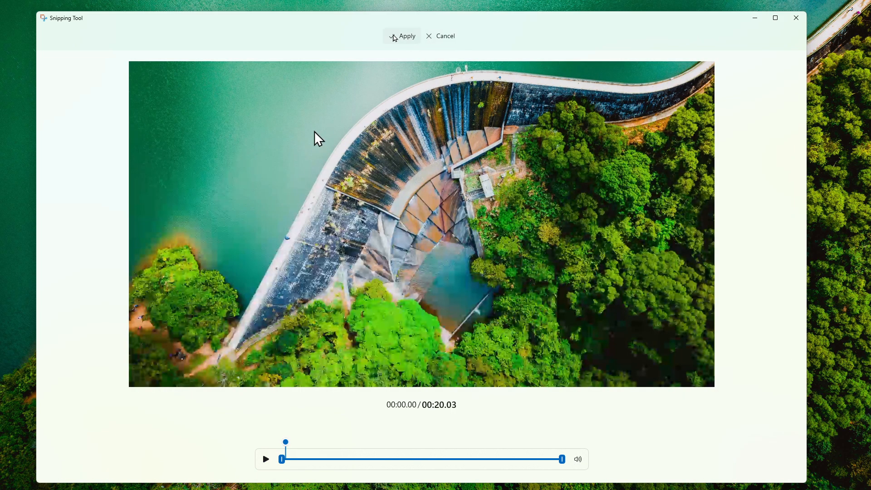
click(397, 42)
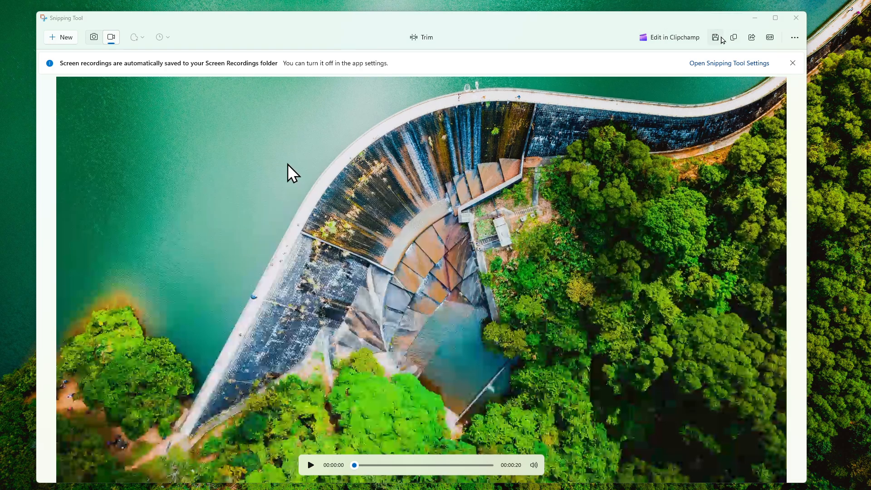
click(722, 39)
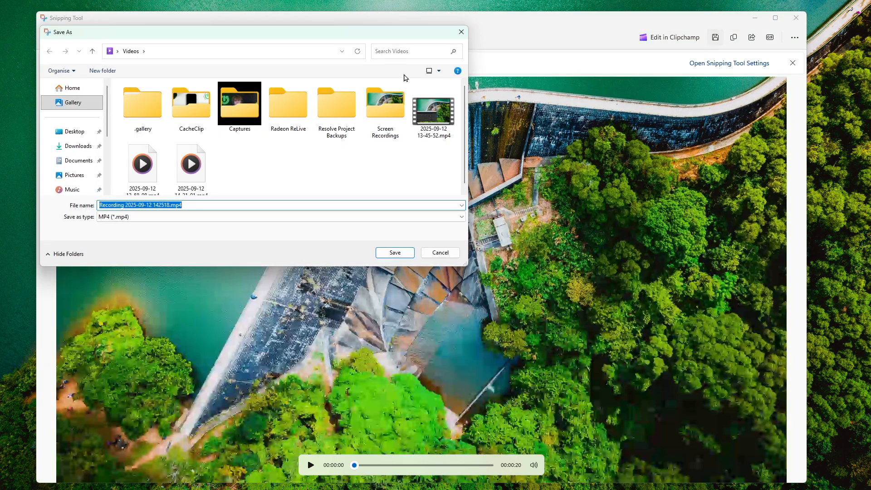
click(462, 33)
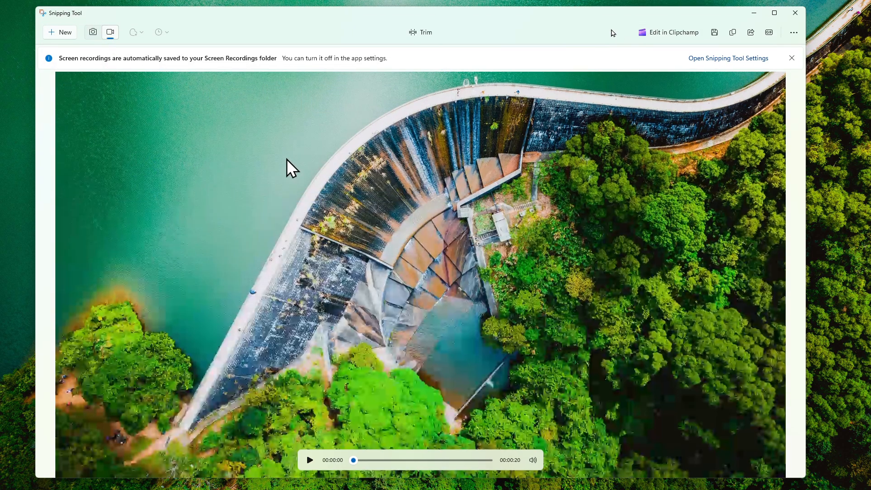
Close the Snipping Tool without saving the changes, and open the Screen Recordings folder under Videos in File Explorer.
key(alt+F4)
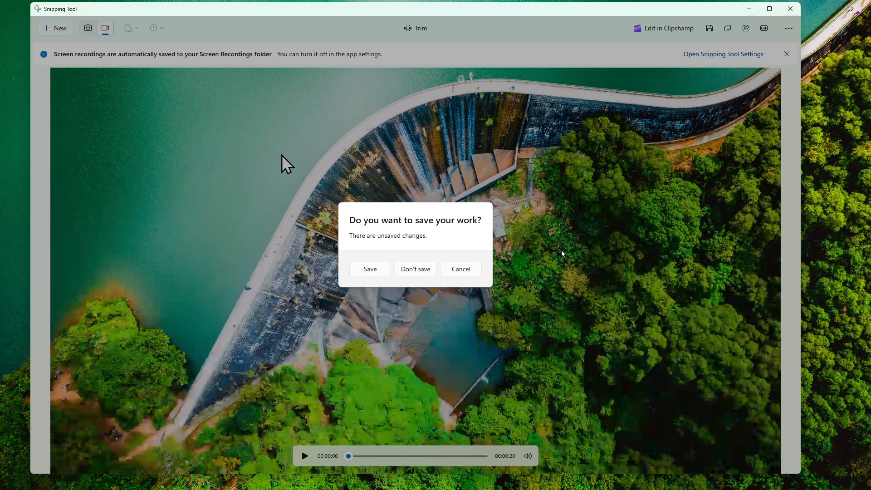
click(417, 267)
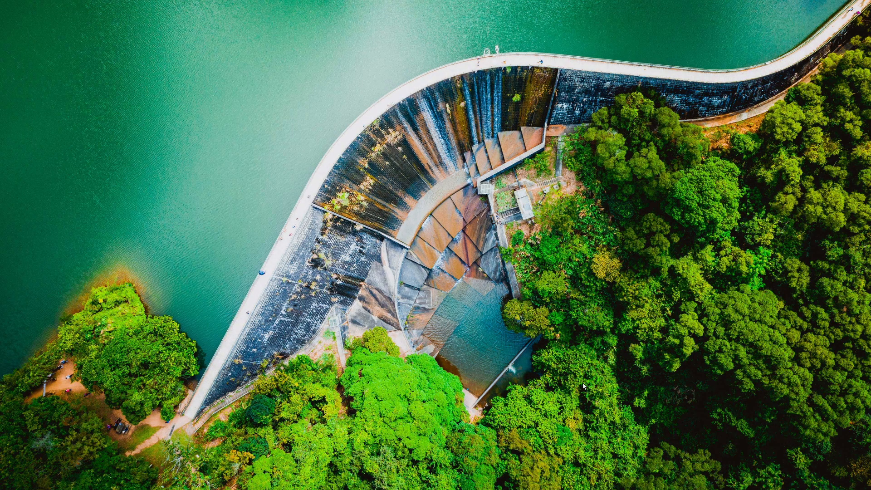
click(460, 483)
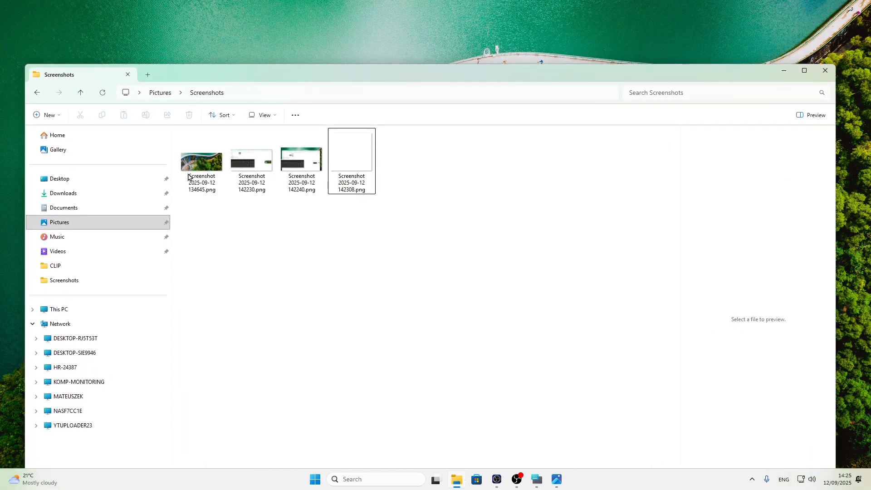
click(57, 251)
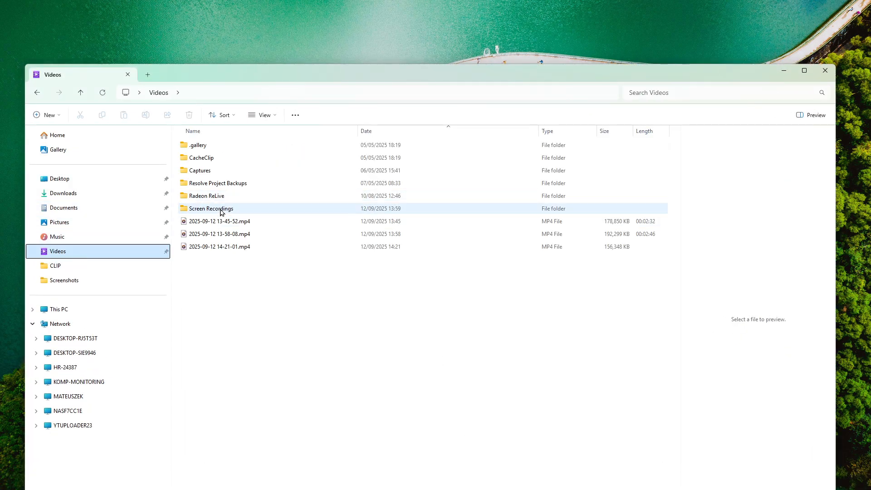
double_click(224, 207)
Preview both saved recordings, maximize the Screen Recordings folder window and clear the file selection.
click(204, 162)
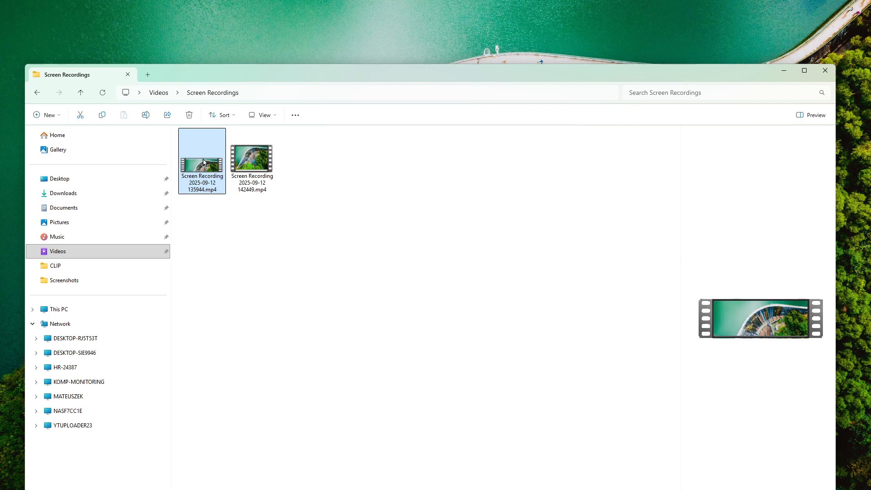
click(295, 181)
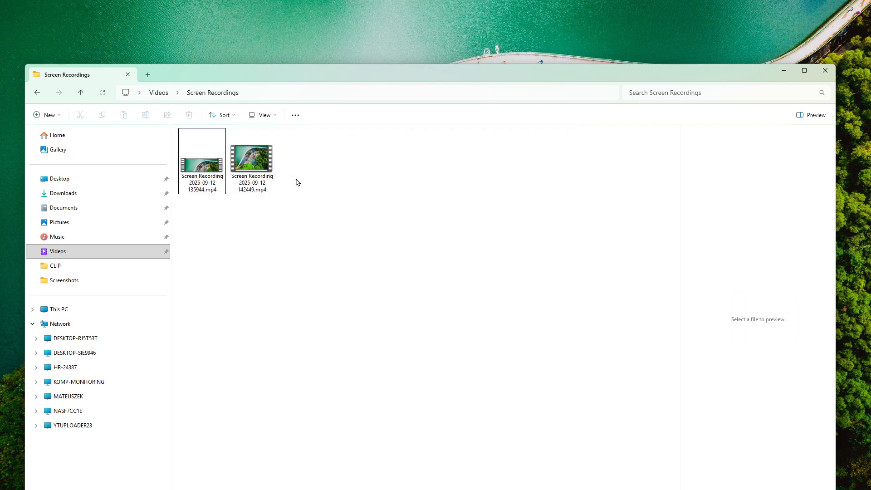
click(263, 173)
double_click(327, 84)
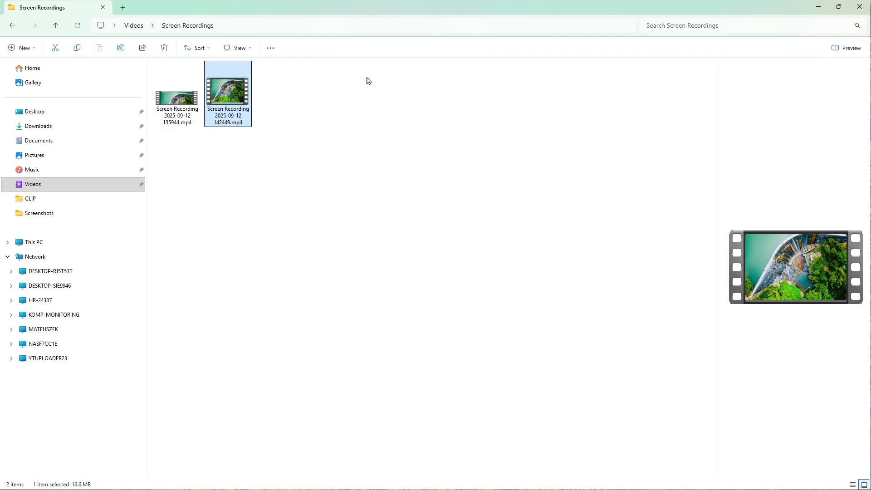
click(356, 111)
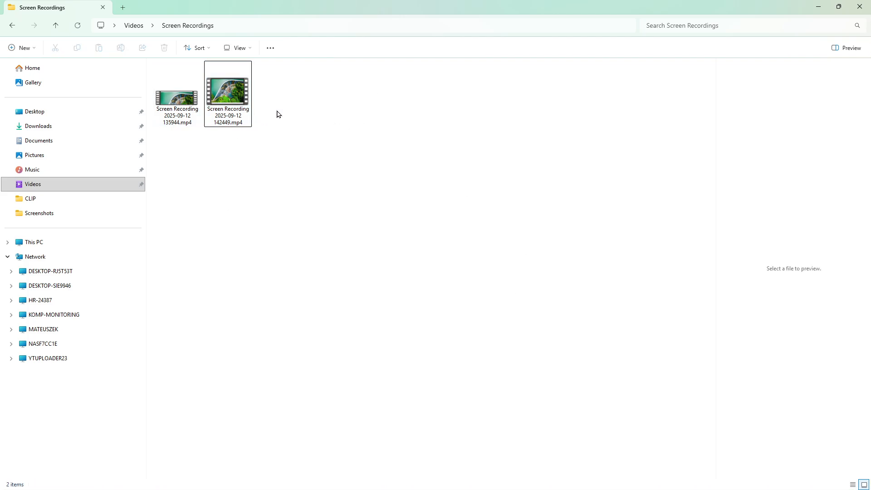
Change the Screen Recordings folder's layout to the Content view with length, frame size and file size details.
key(ctrl+shift+3)
key(ctrl+shift+4)
key(ctrl+shift+5)
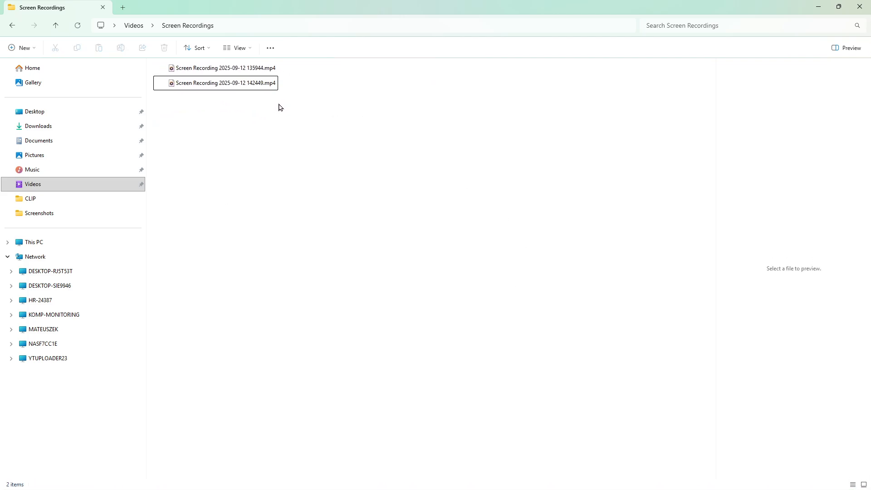
key(ctrl+shift+8)
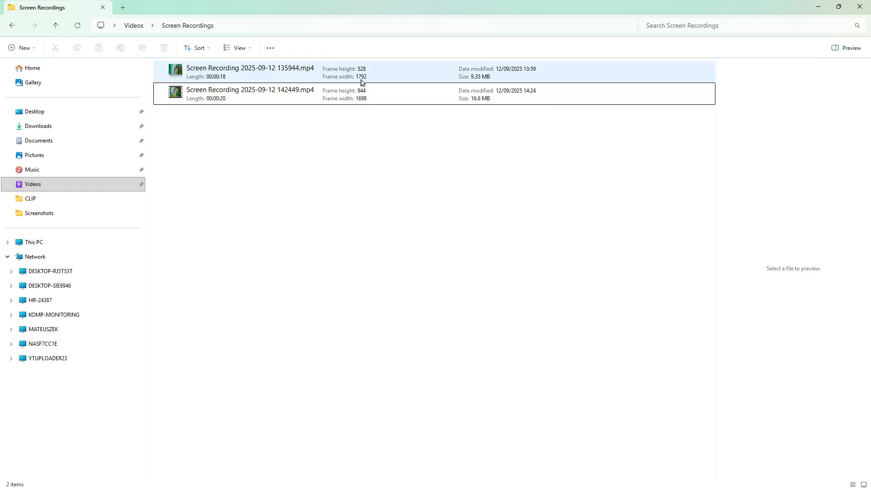
Play Screen Recording 2025-09-12 142449.mp4 in Media Player, skip ahead to near its end, and close the player.
double_click(373, 97)
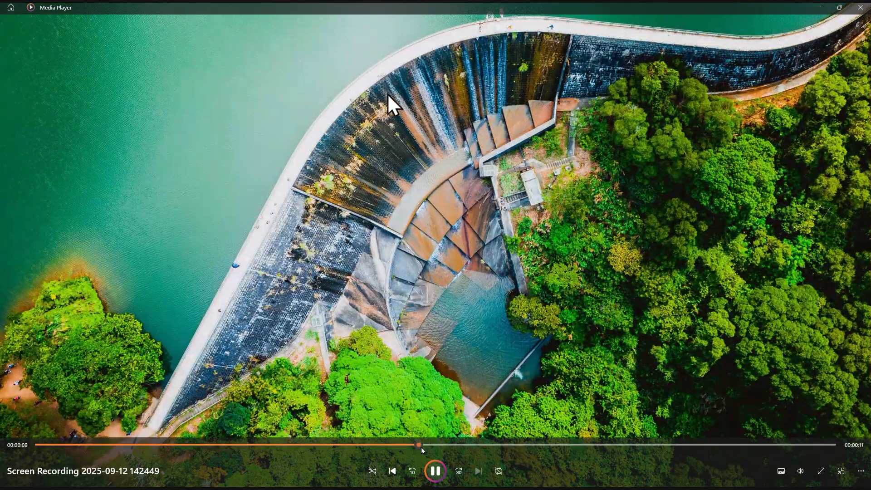
click(542, 445)
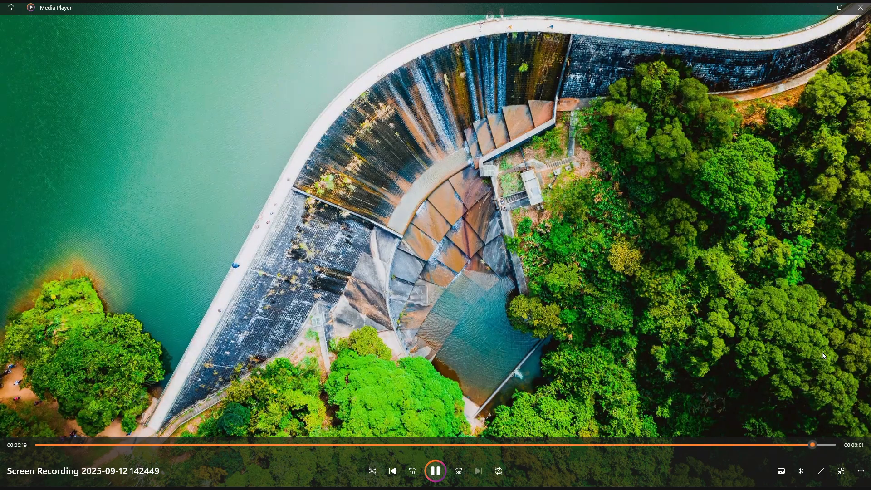
click(824, 444)
click(862, 6)
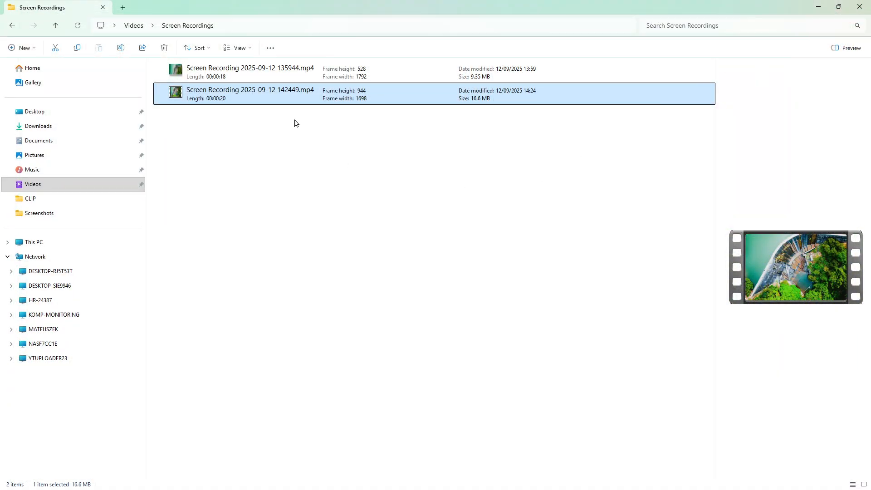